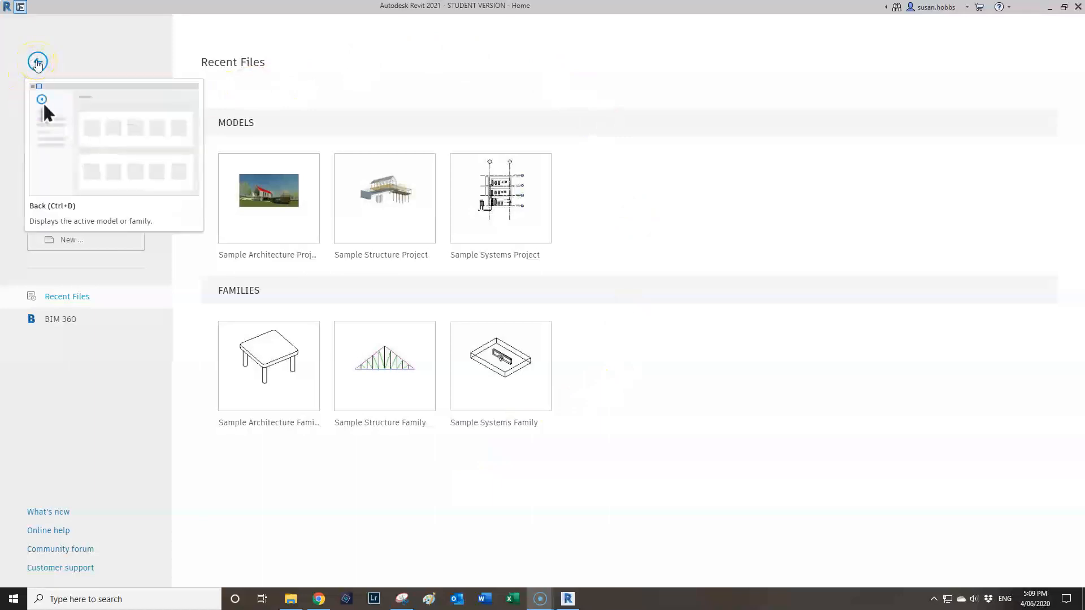
Return from the Home screen to the empty model view and open the File menu.
click(37, 62)
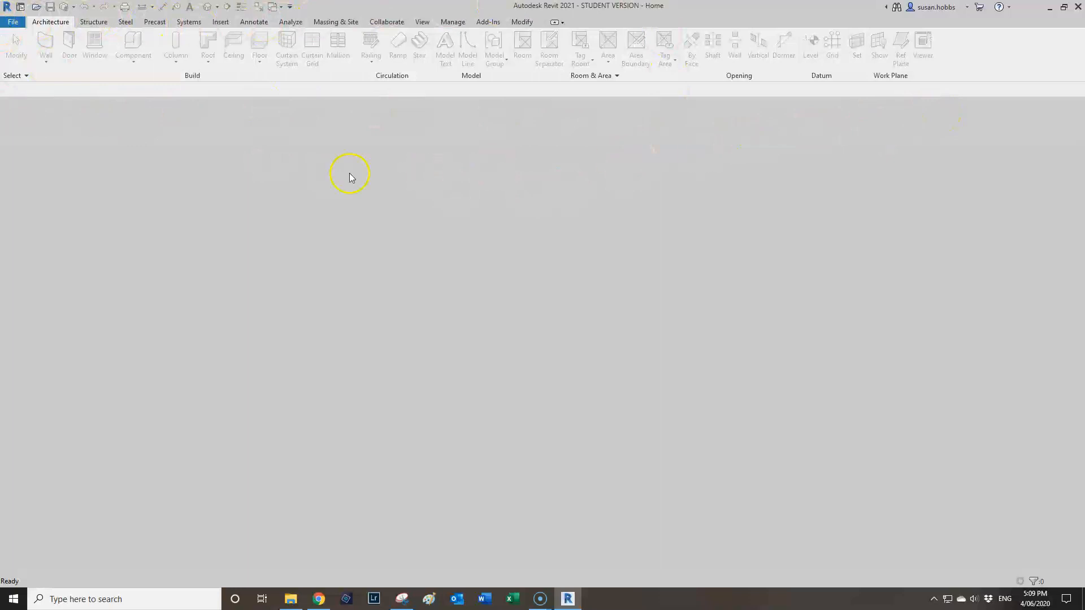
click(13, 23)
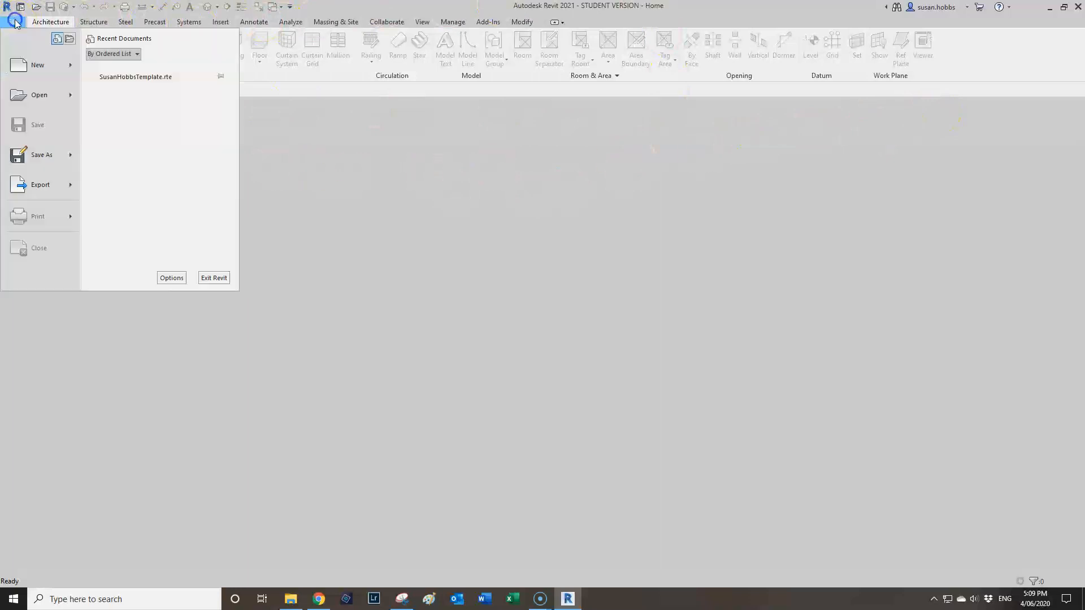
Open Options on the General page and expand the save reminder interval list.
click(171, 278)
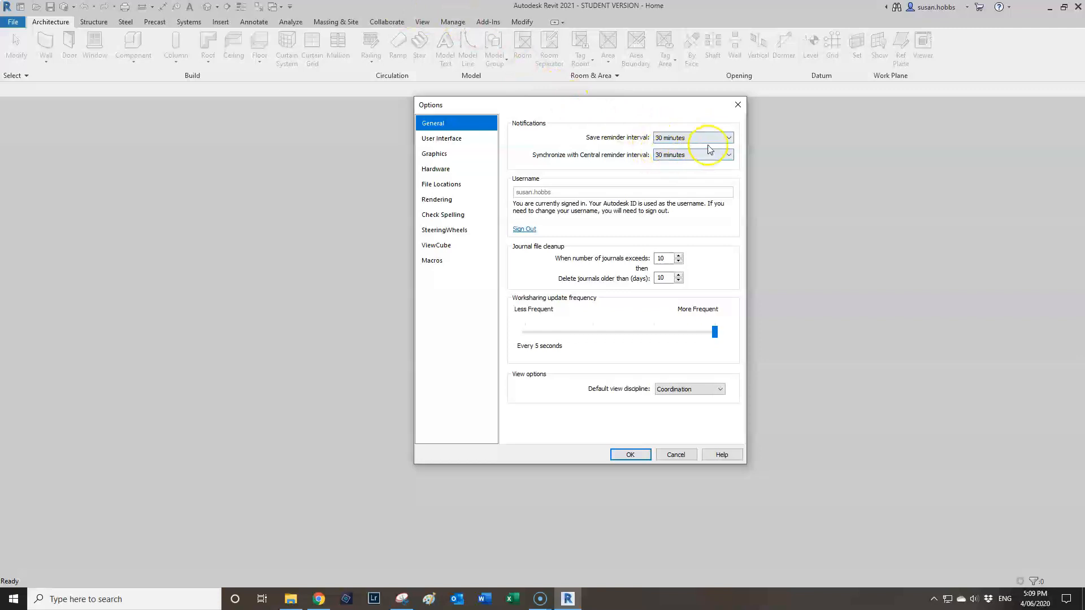
click(728, 138)
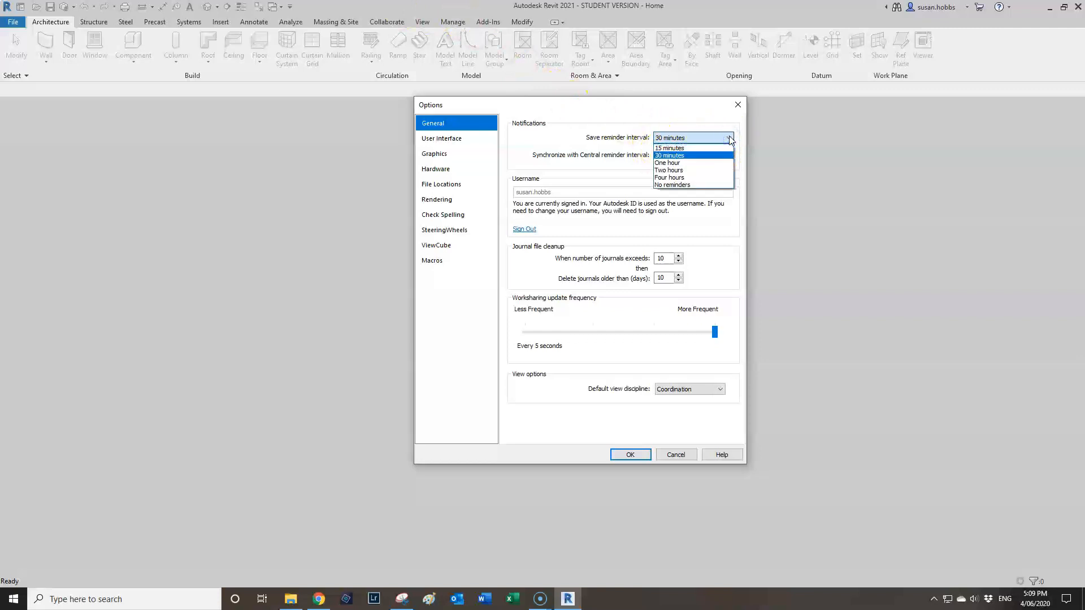
Review the reminder interval choices, keep 30 minutes, then show User Interface settings.
click(689, 186)
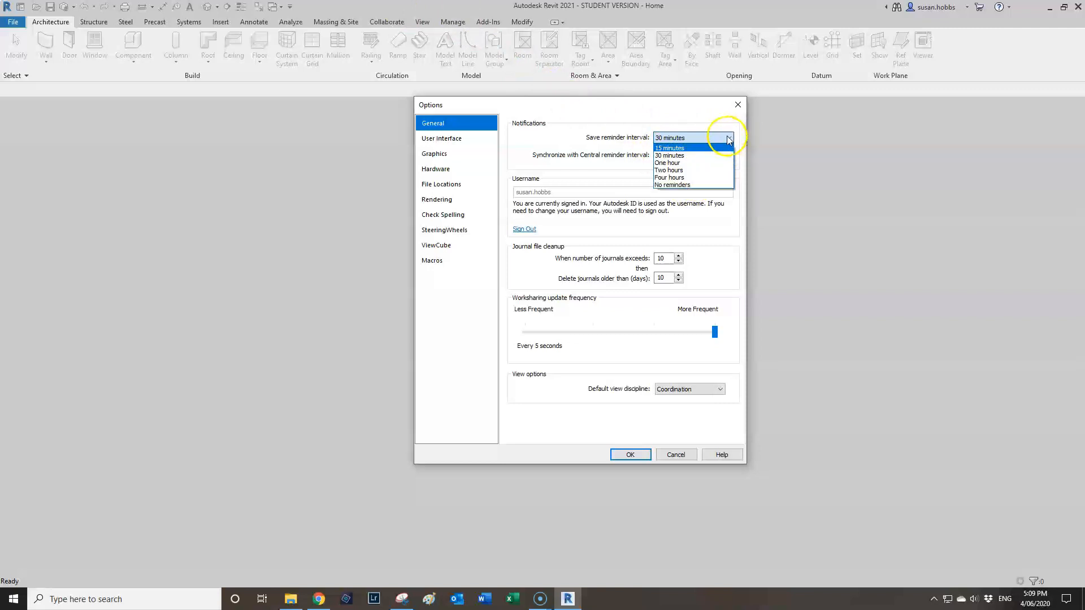
click(728, 141)
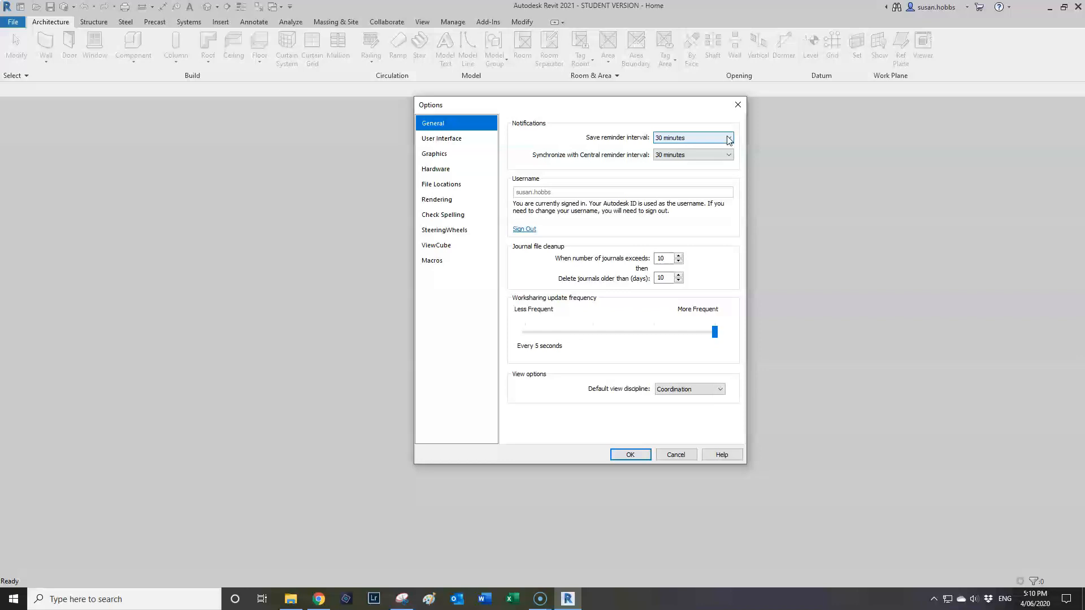
click(729, 139)
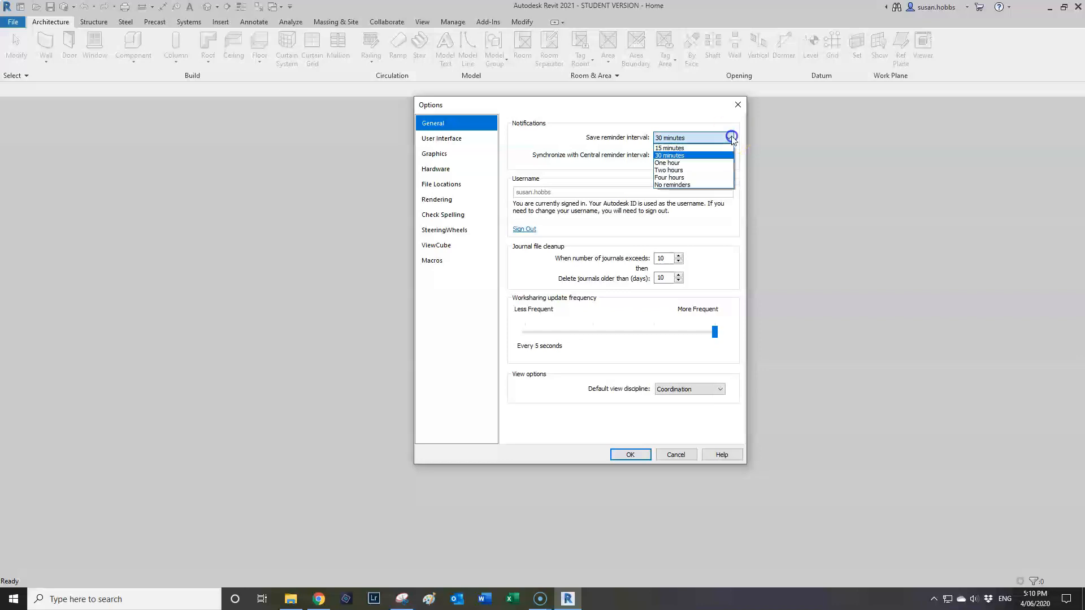
click(676, 156)
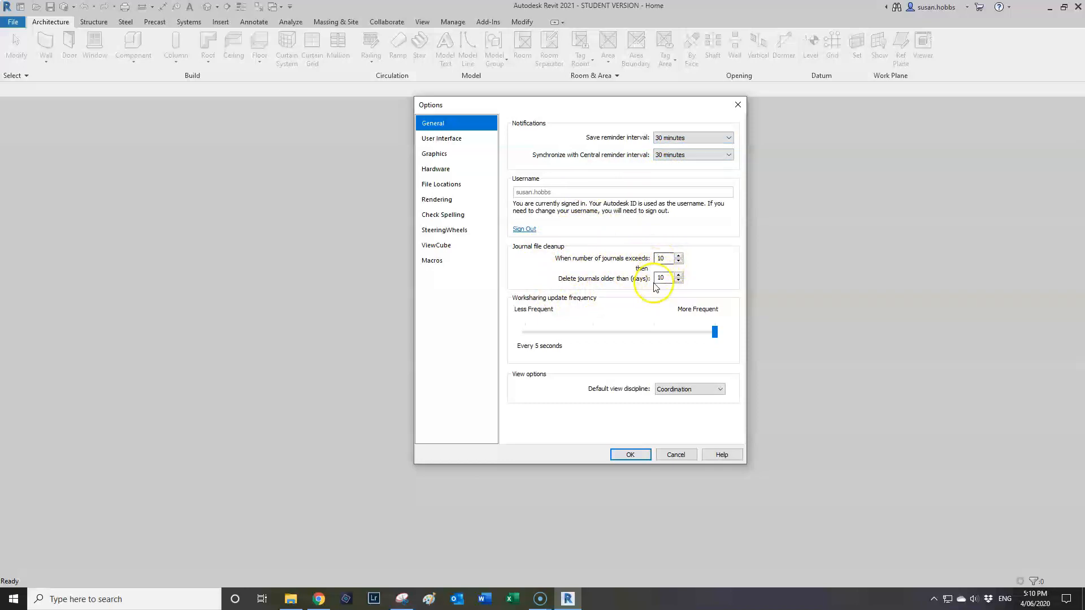
click(434, 139)
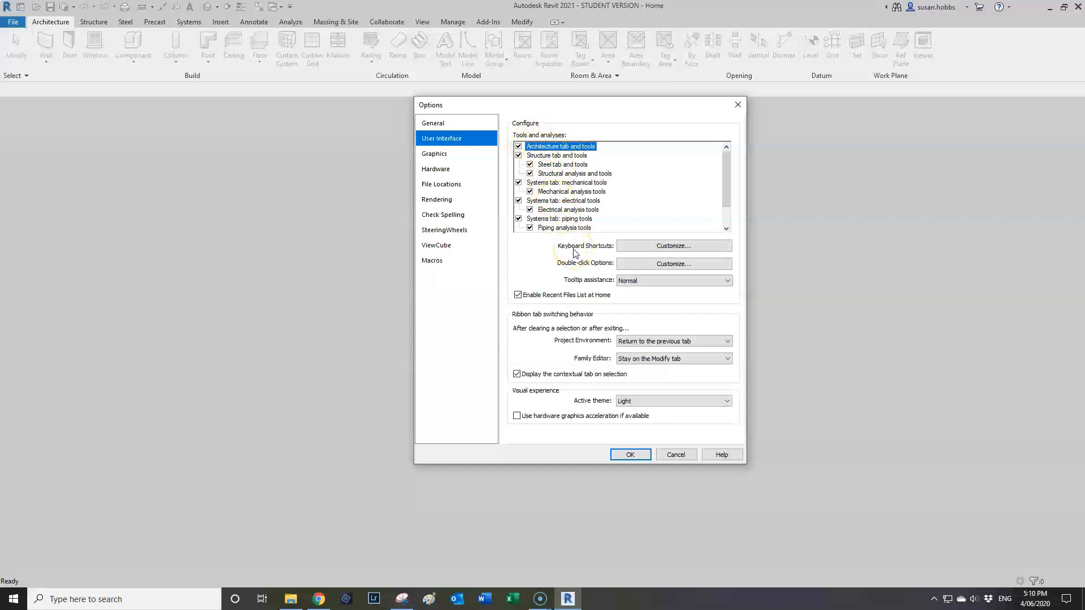
Show the File Locations page listing the Imperial and Metric project templates.
click(445, 190)
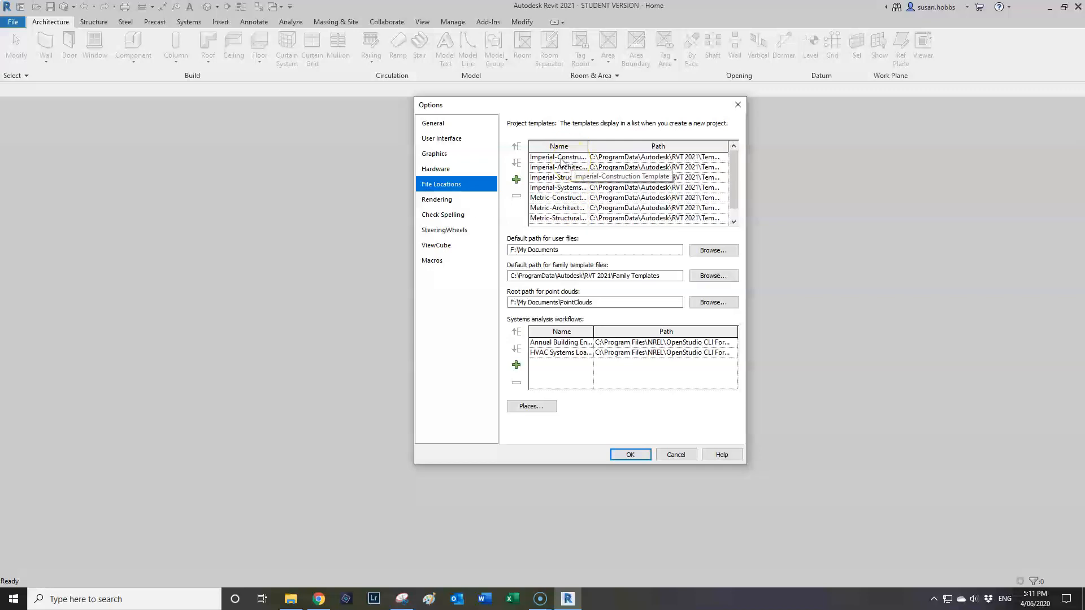
Remove the Imperial-Construction and Imperial-Architecture templates from the project template list.
click(561, 159)
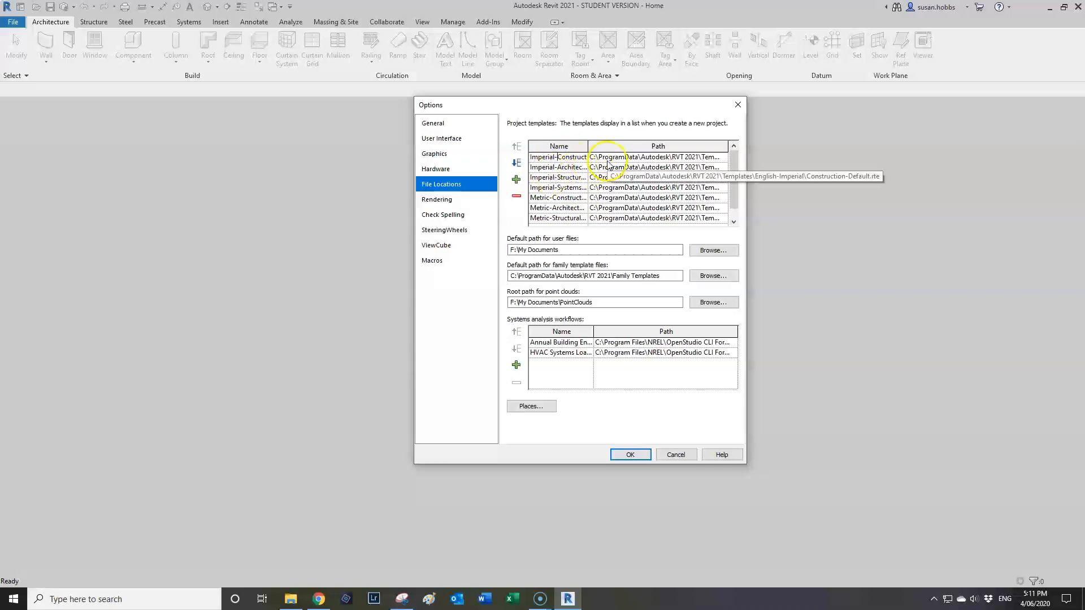
click(517, 198)
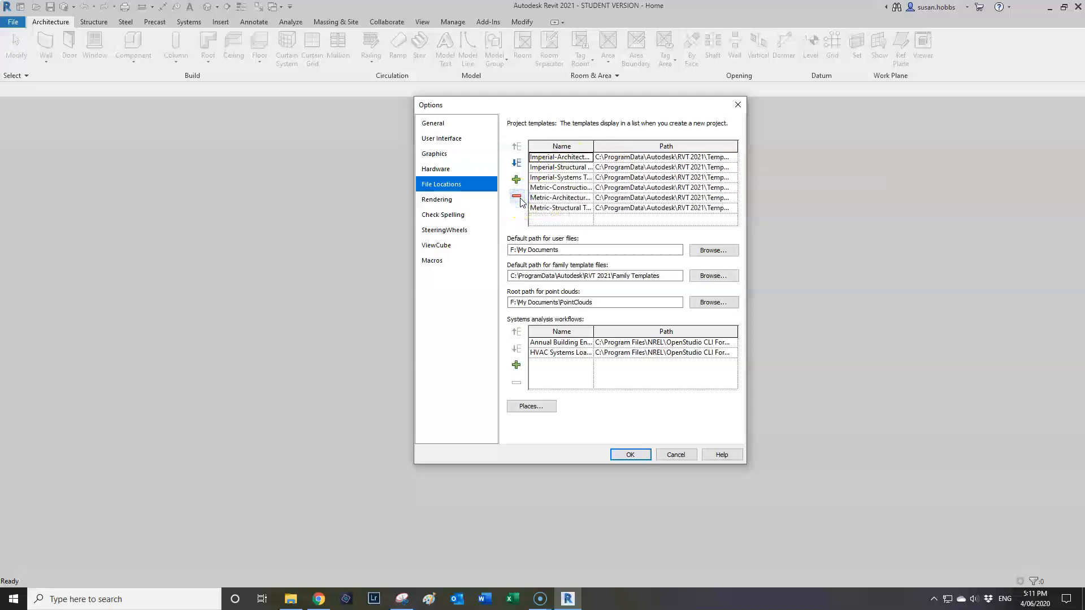
click(567, 158)
click(516, 197)
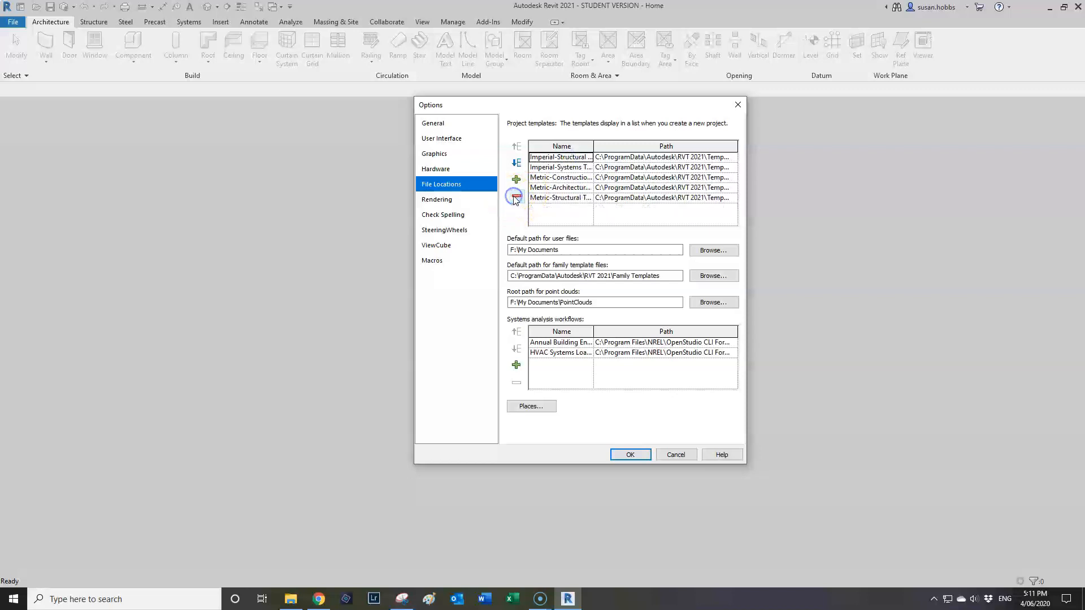
Remove the remaining default templates, leaving Metric-Structural, and open the template file browser.
click(516, 197)
click(516, 197)
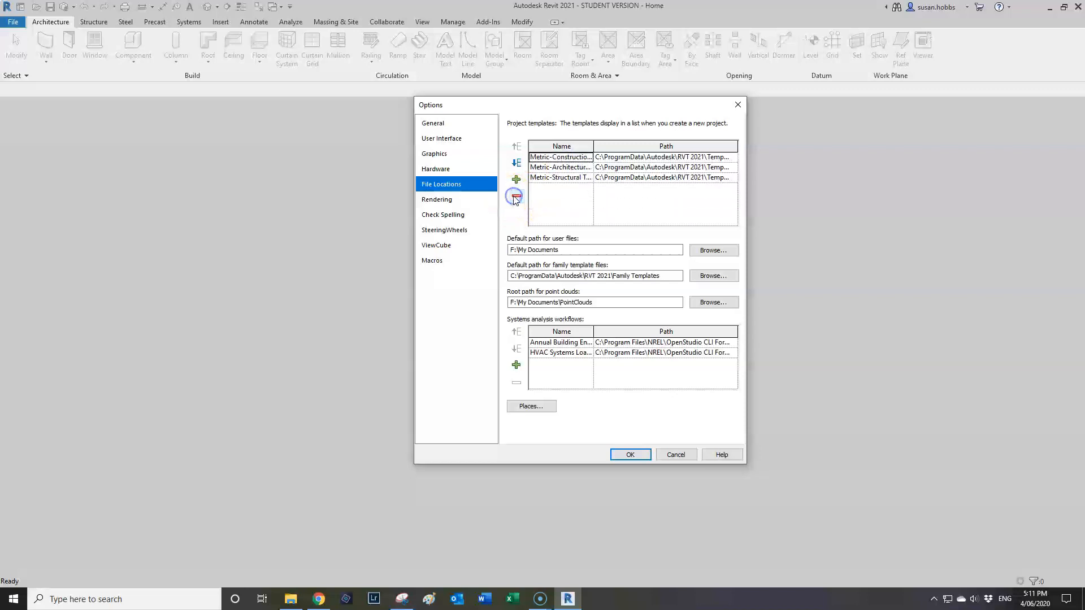
click(516, 197)
click(516, 197)
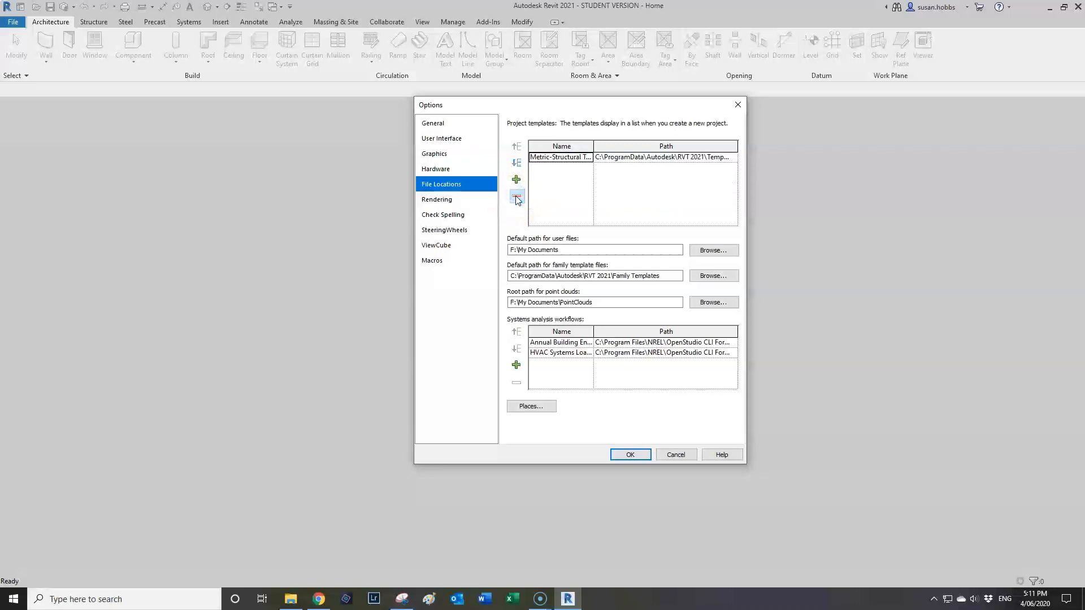
click(516, 197)
click(517, 180)
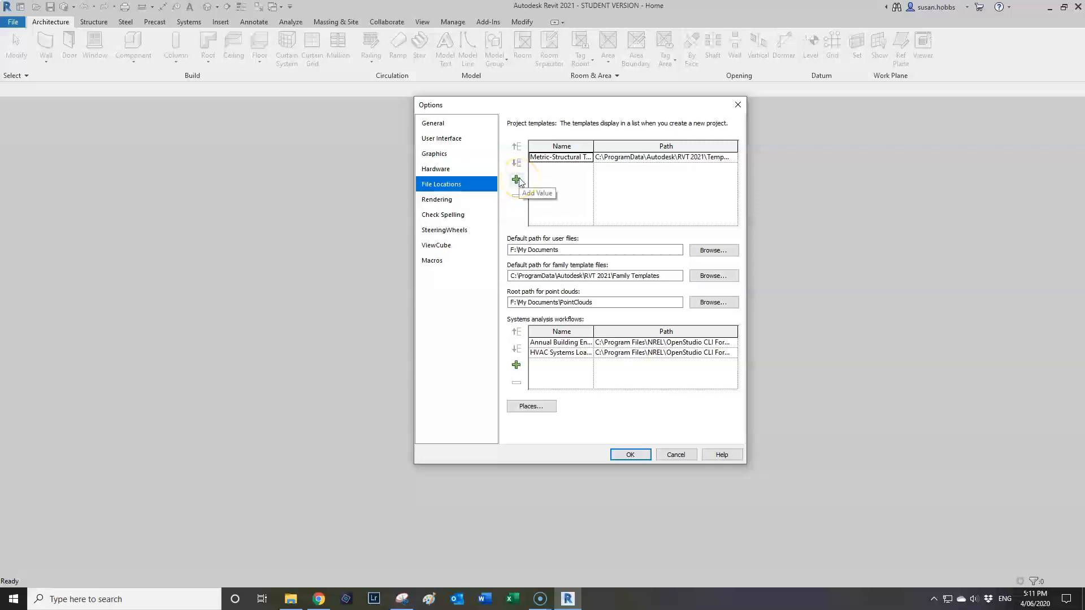
click(517, 180)
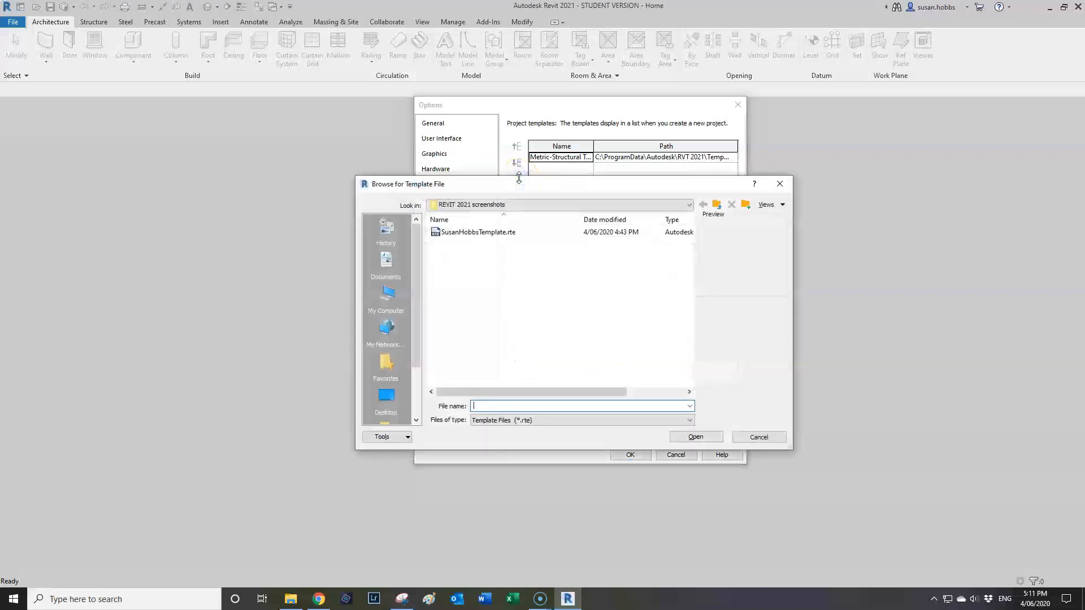
mouse_move(537, 185)
mouse_down()
mouse_move(537, 211)
mouse_move(537, 202)
mouse_up()
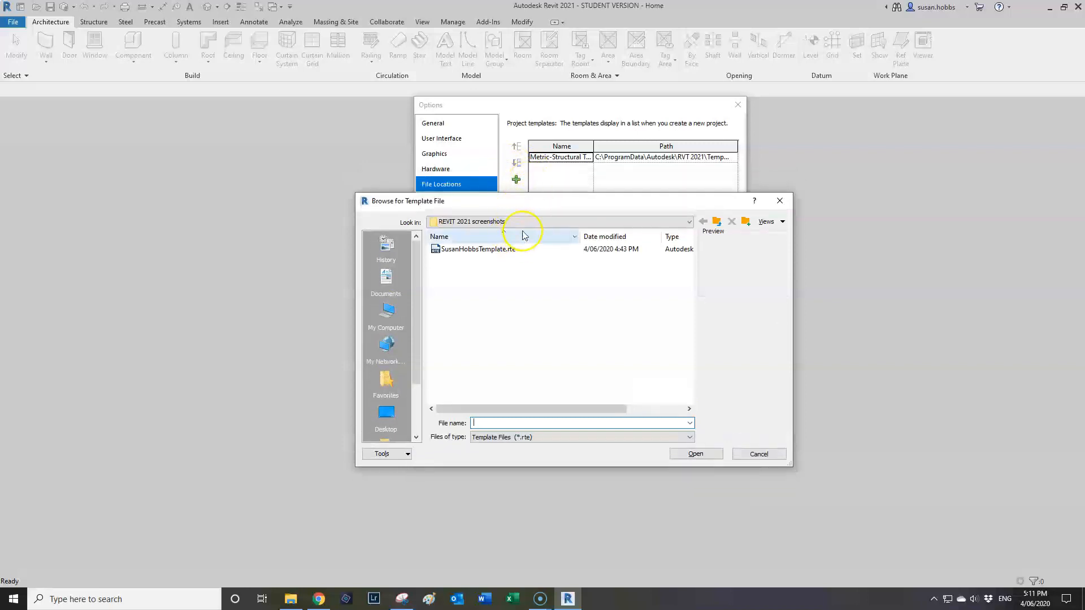
click(492, 251)
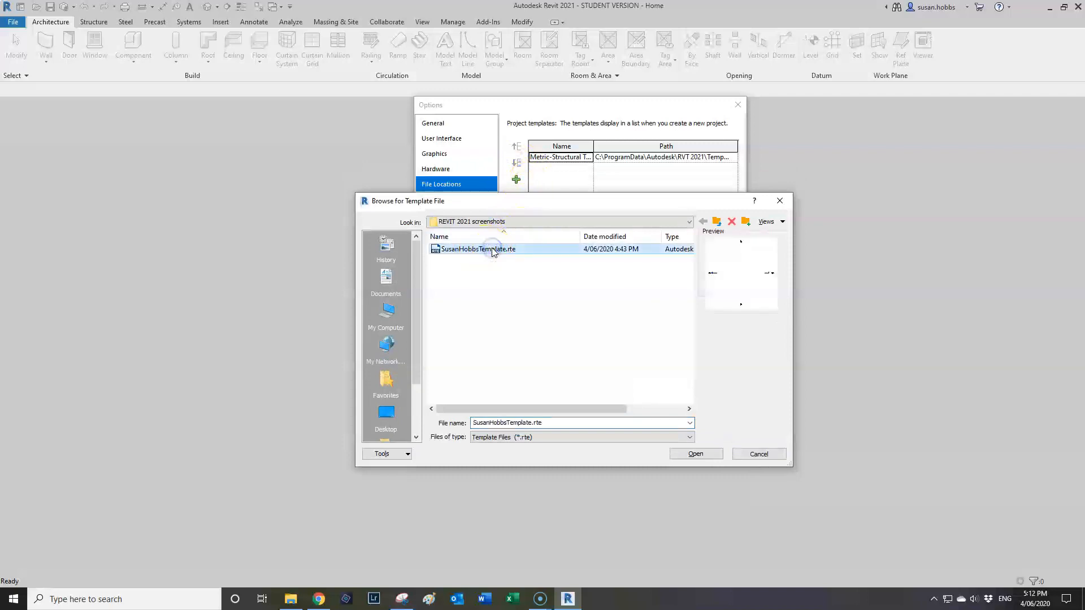
click(701, 455)
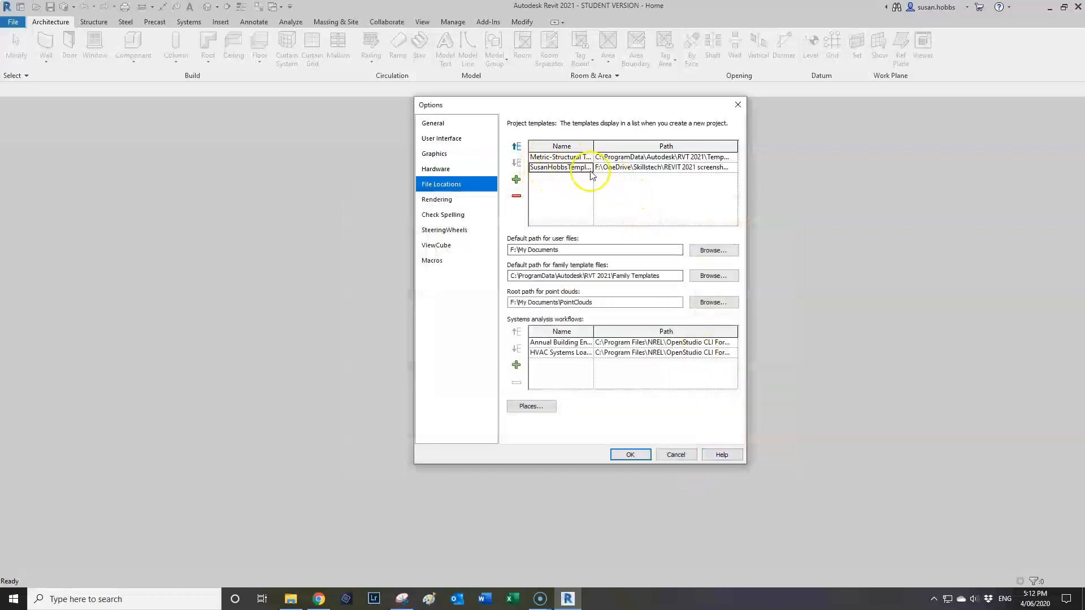
click(554, 157)
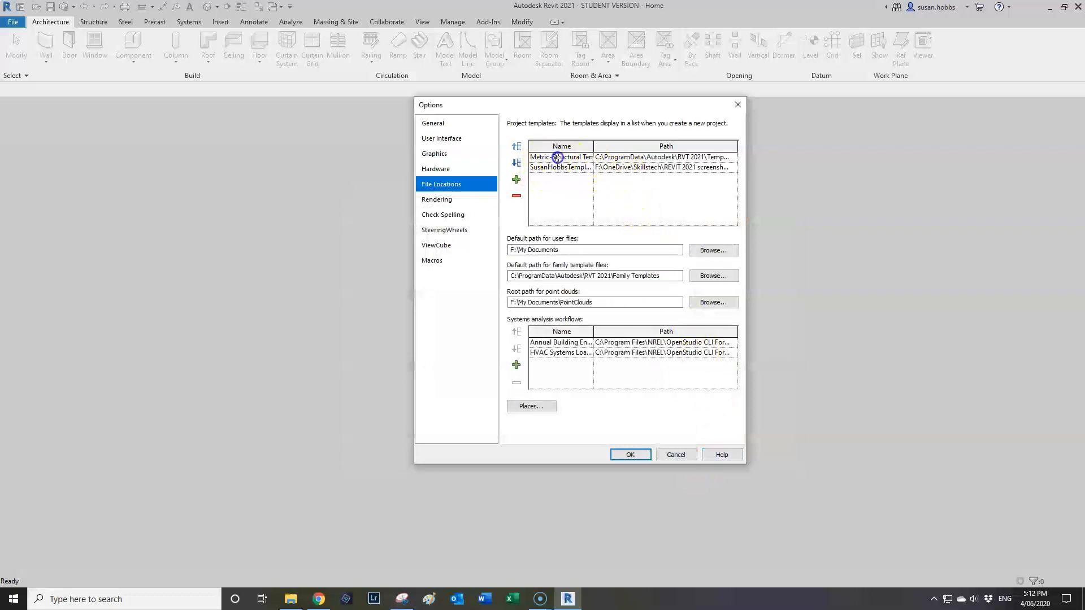
click(516, 196)
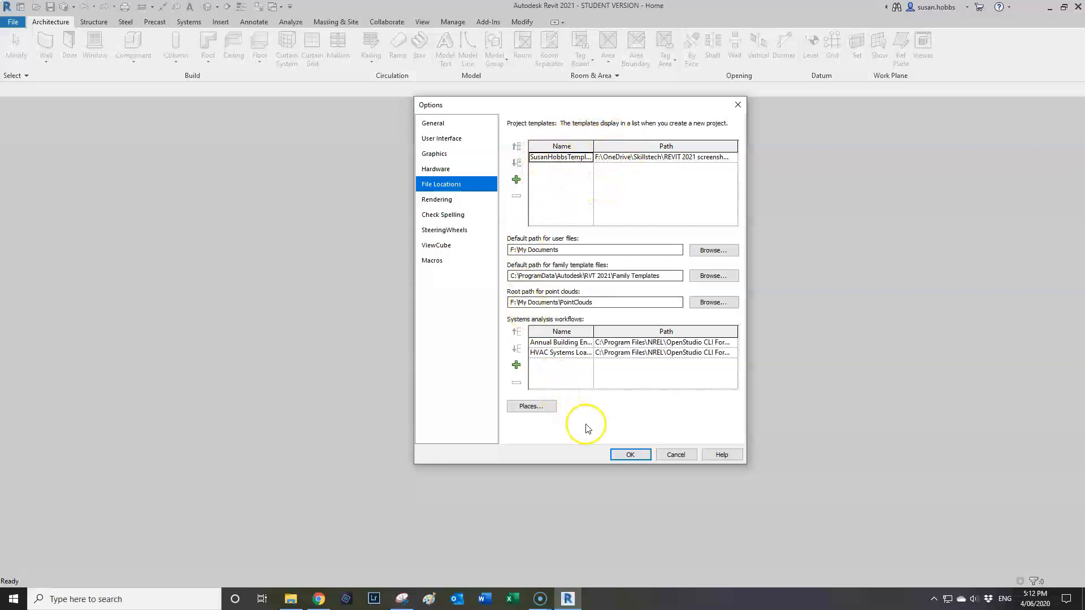
Confirm the template changes with OK and go to the Home screen.
click(630, 455)
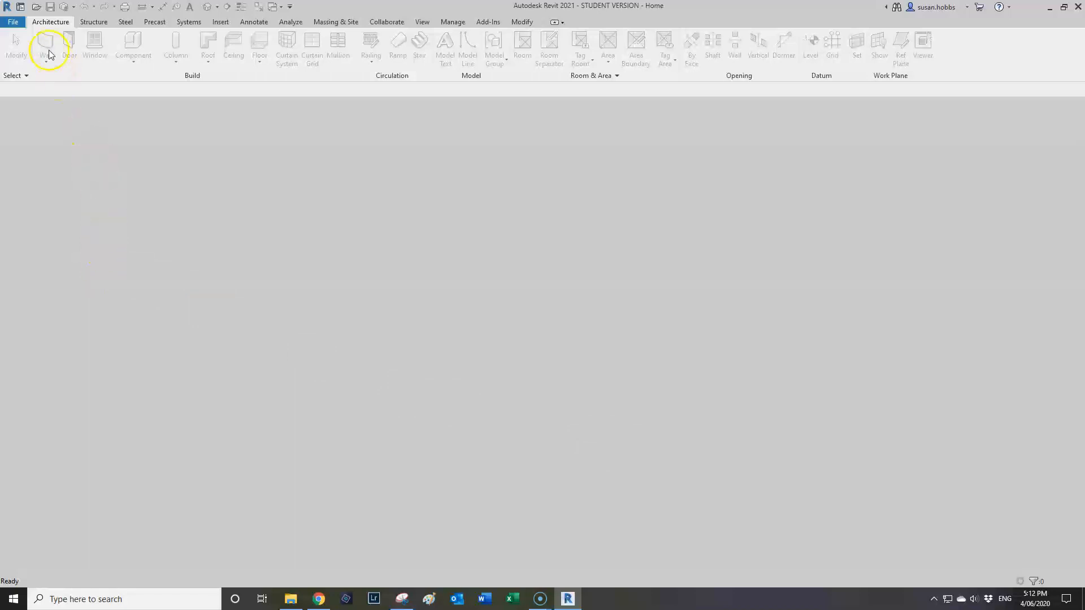
click(12, 22)
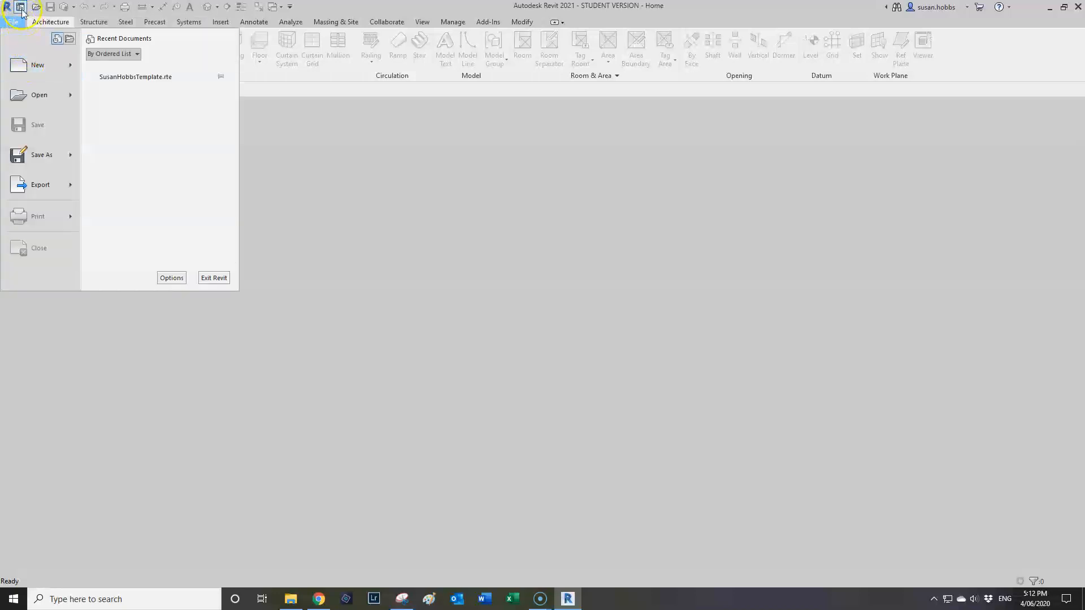
click(20, 7)
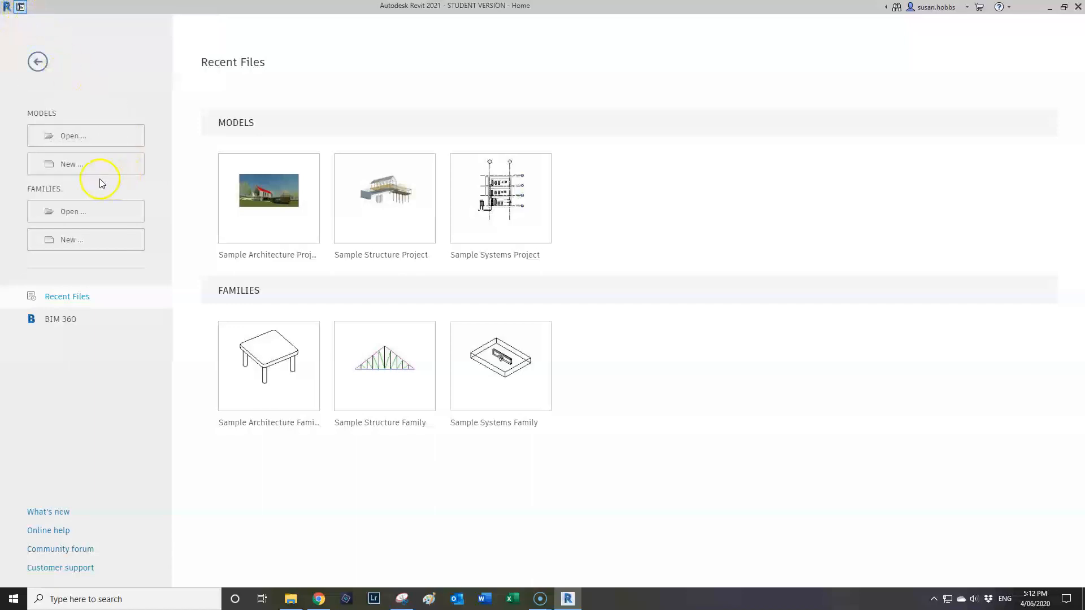
click(70, 171)
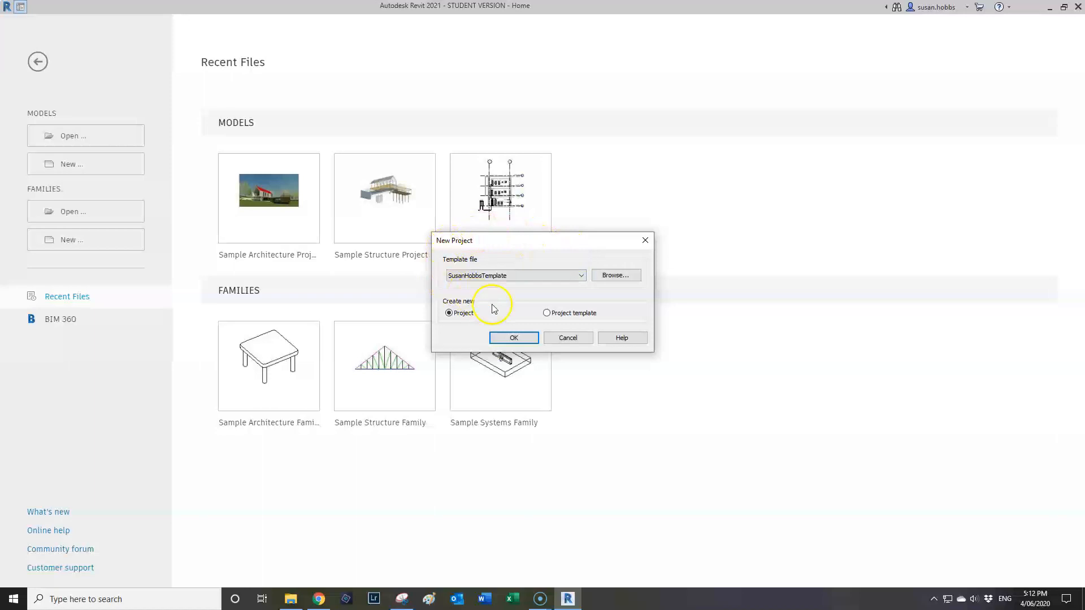
click(581, 276)
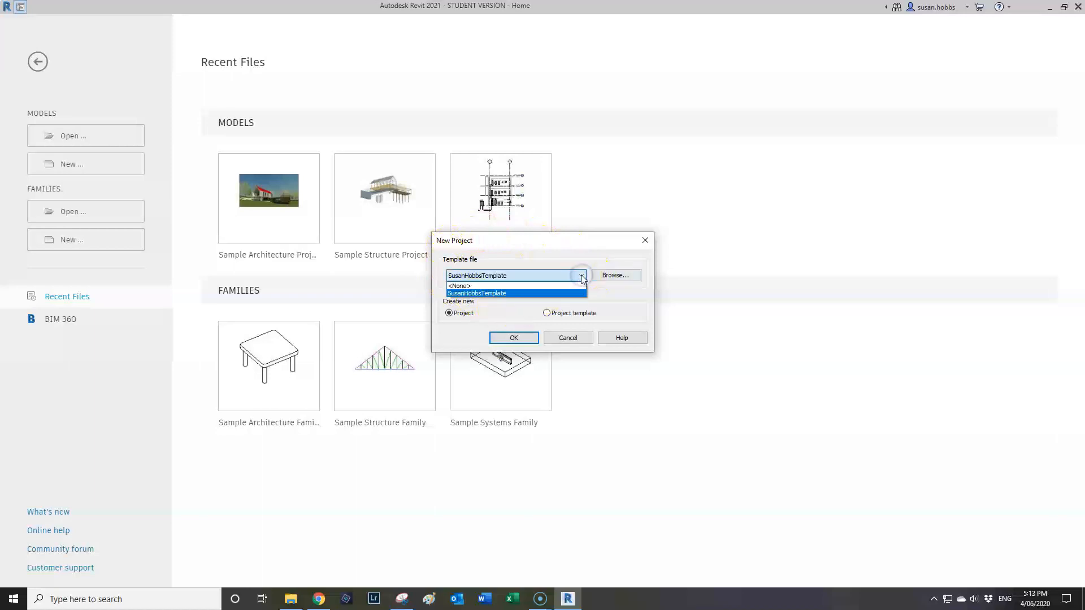
click(582, 278)
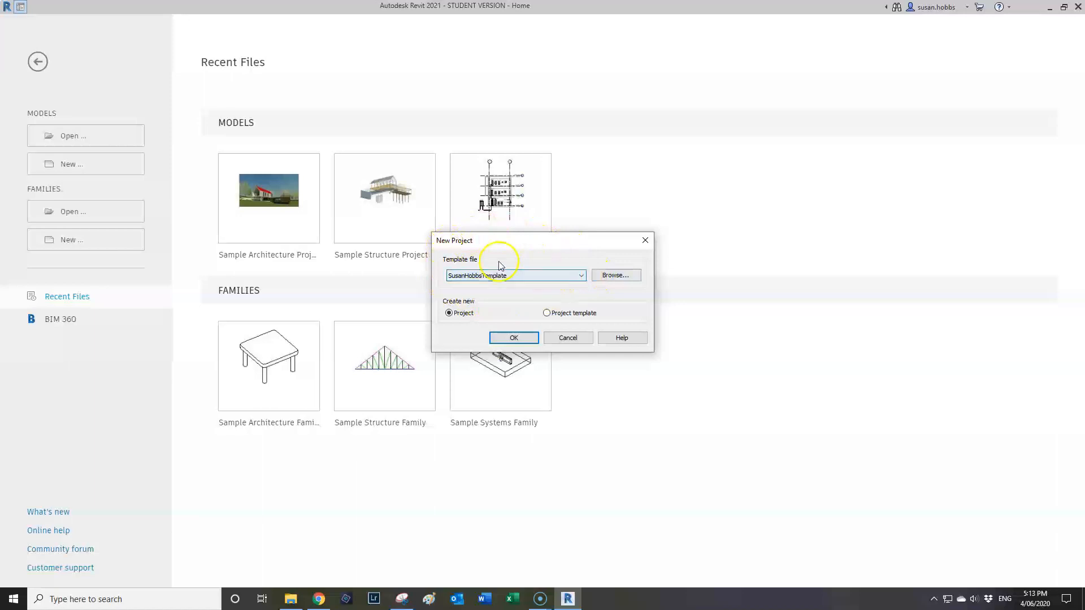
click(551, 314)
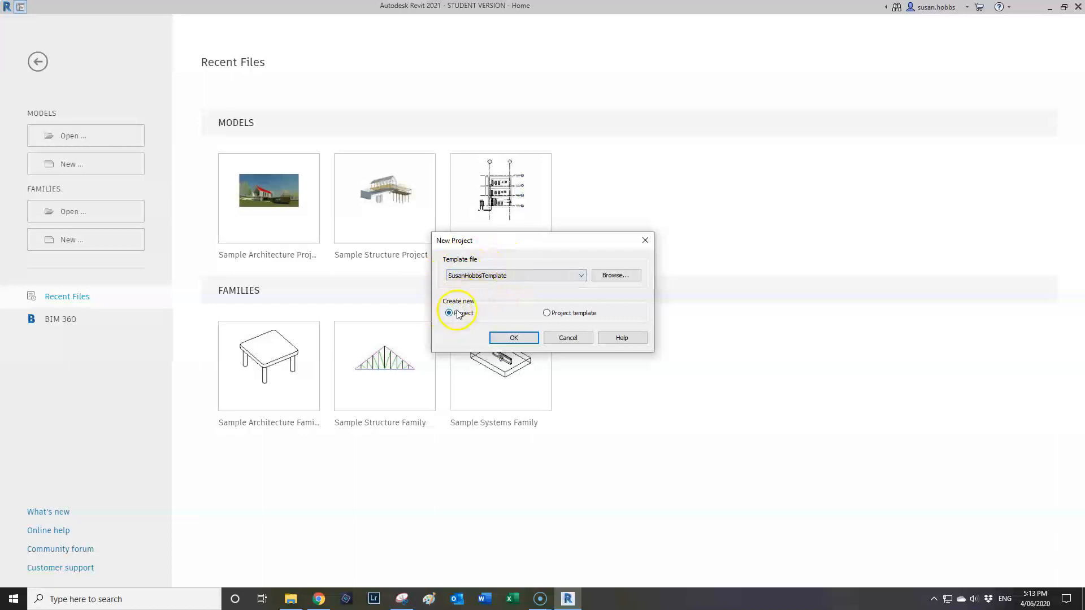
click(513, 339)
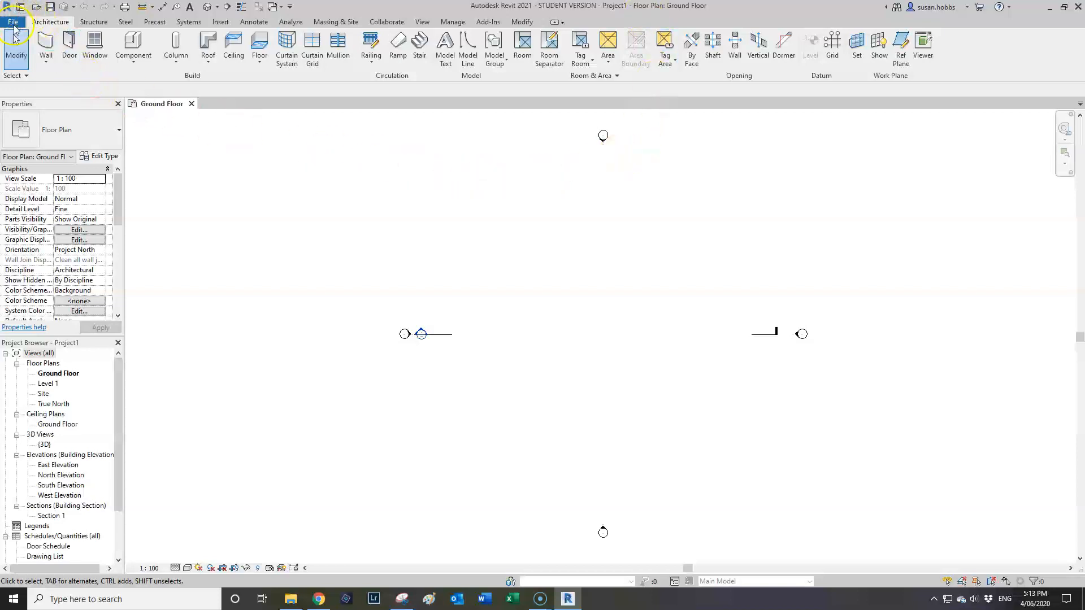
click(13, 22)
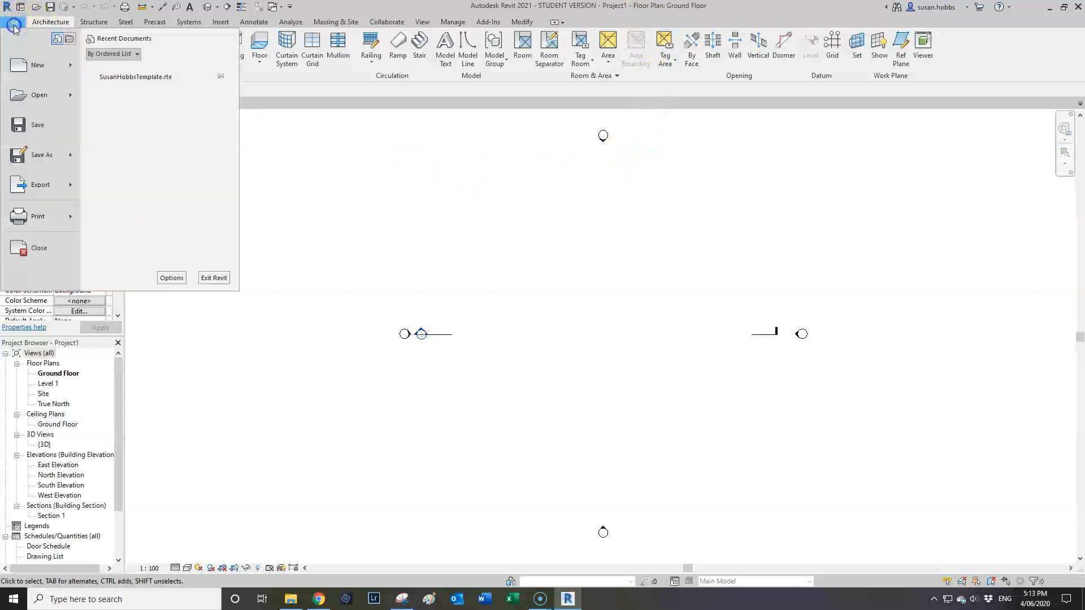
click(41, 152)
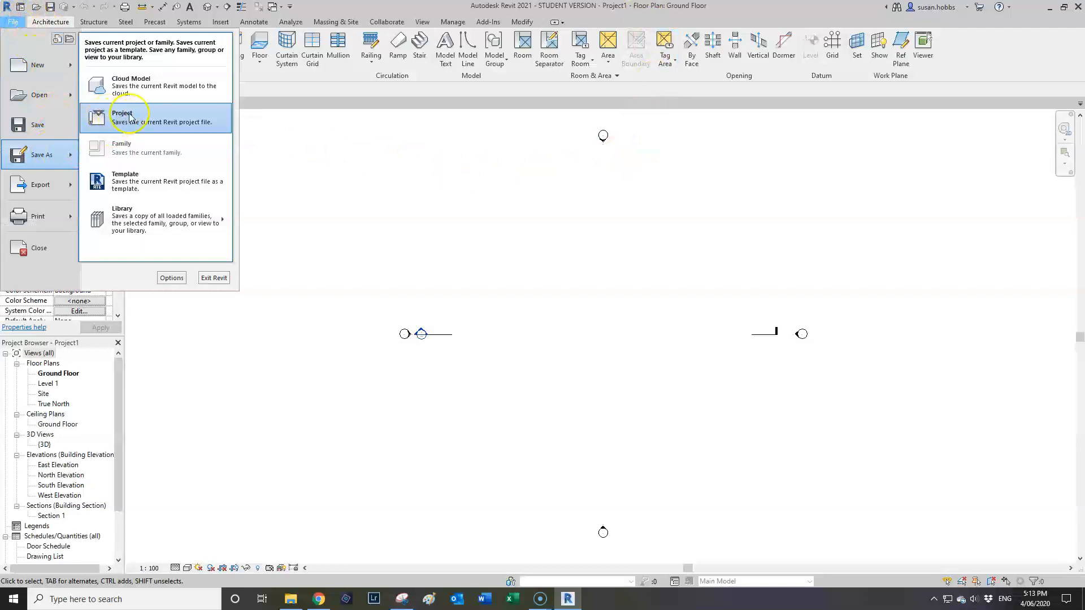
click(130, 117)
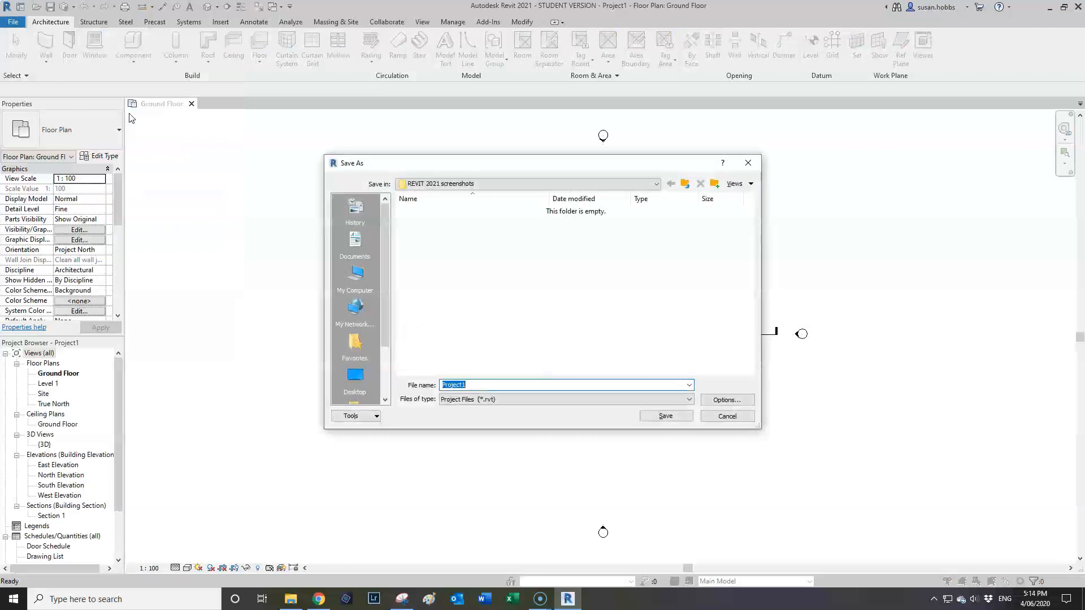
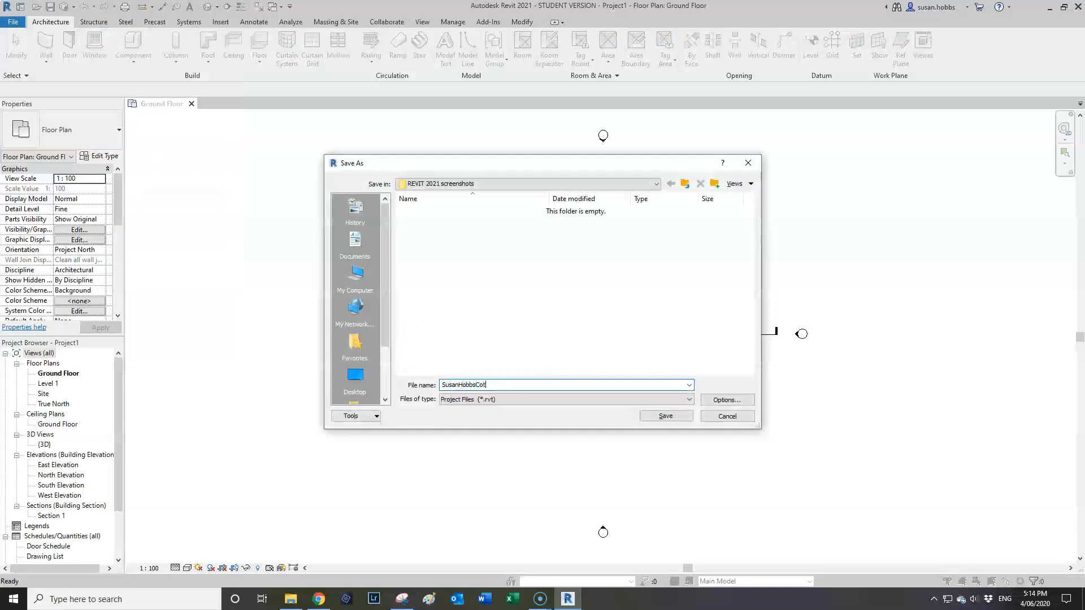
click(667, 417)
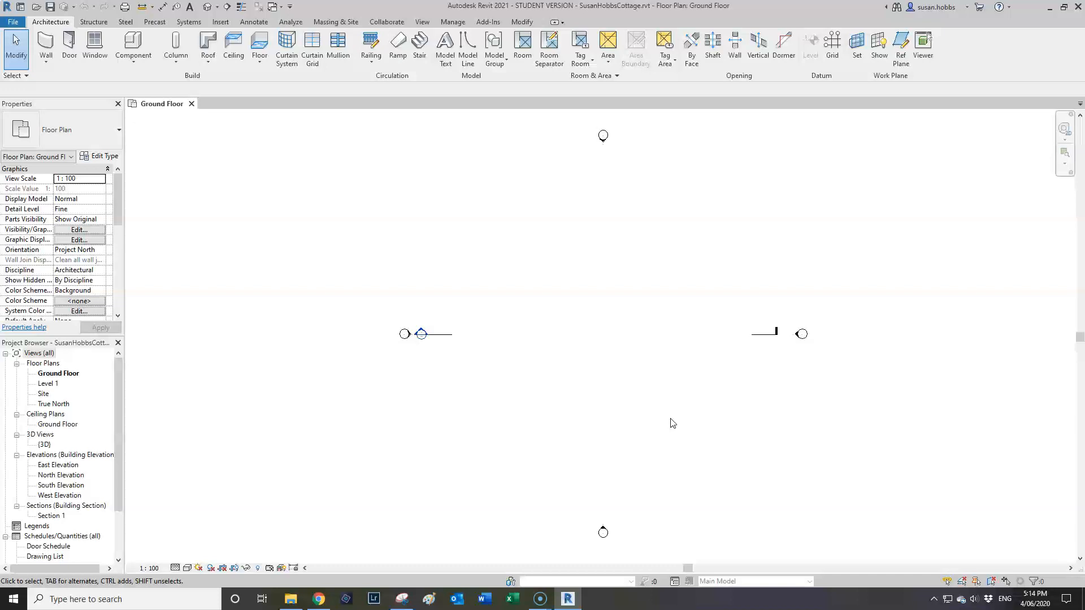
click(649, 378)
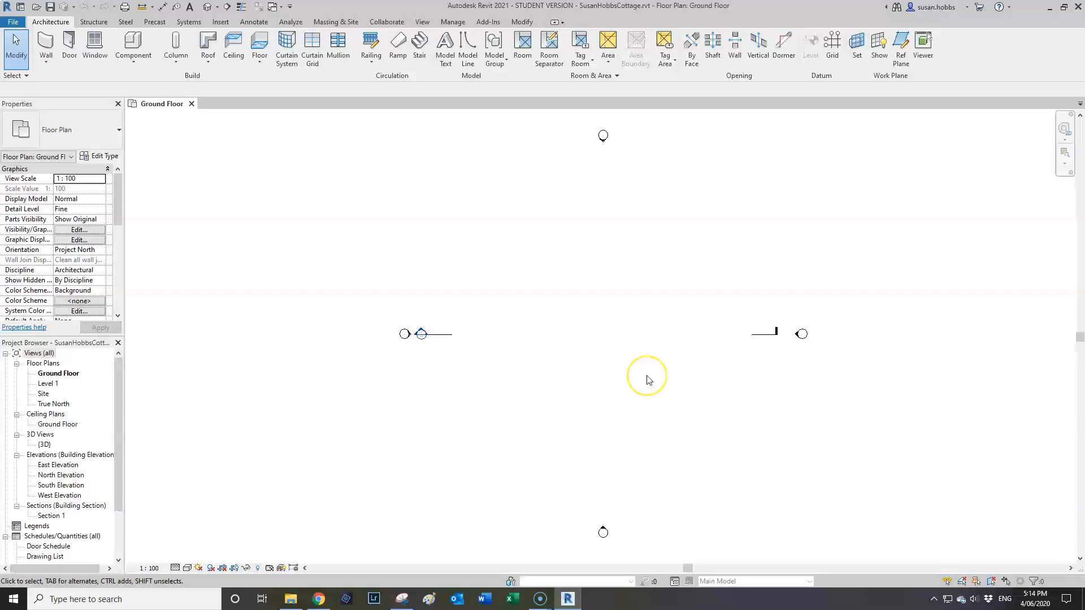